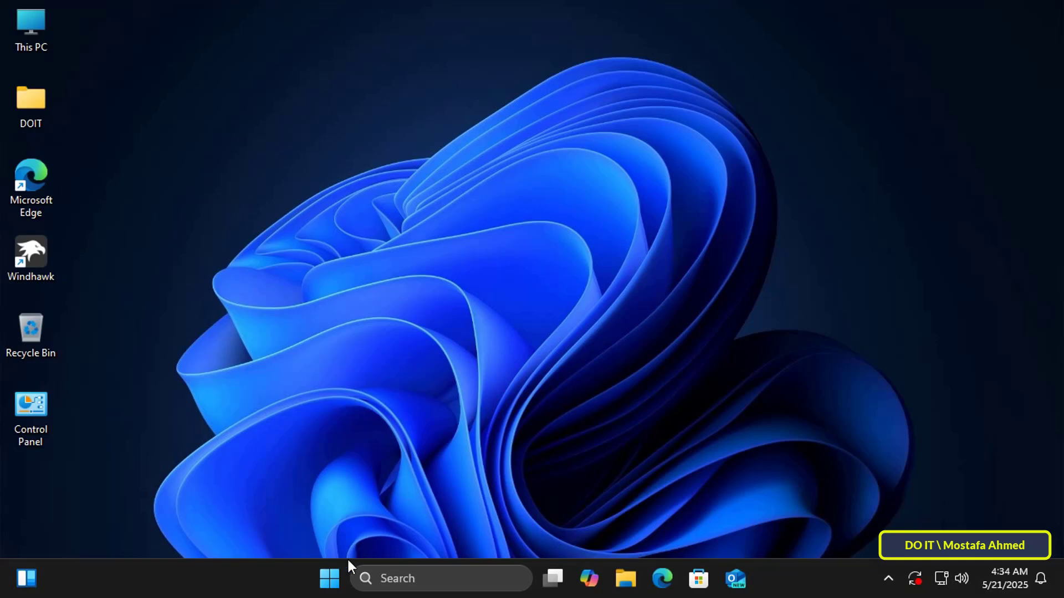
Step: Open Device Manager from the Start context menu and choose Action > Add legacy hardware
right_click(333, 581)
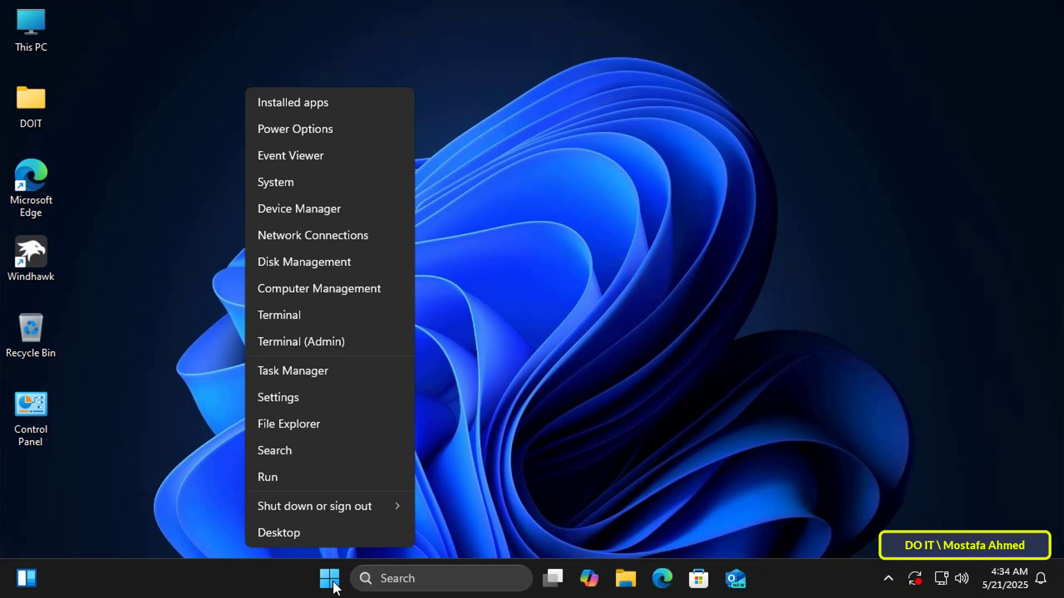
click(371, 215)
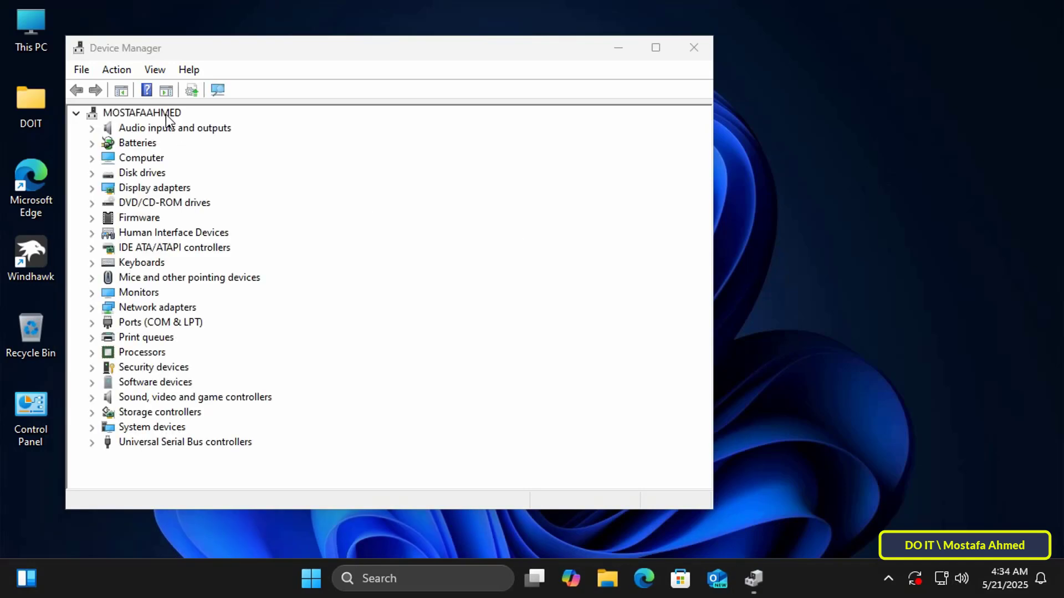
click(167, 118)
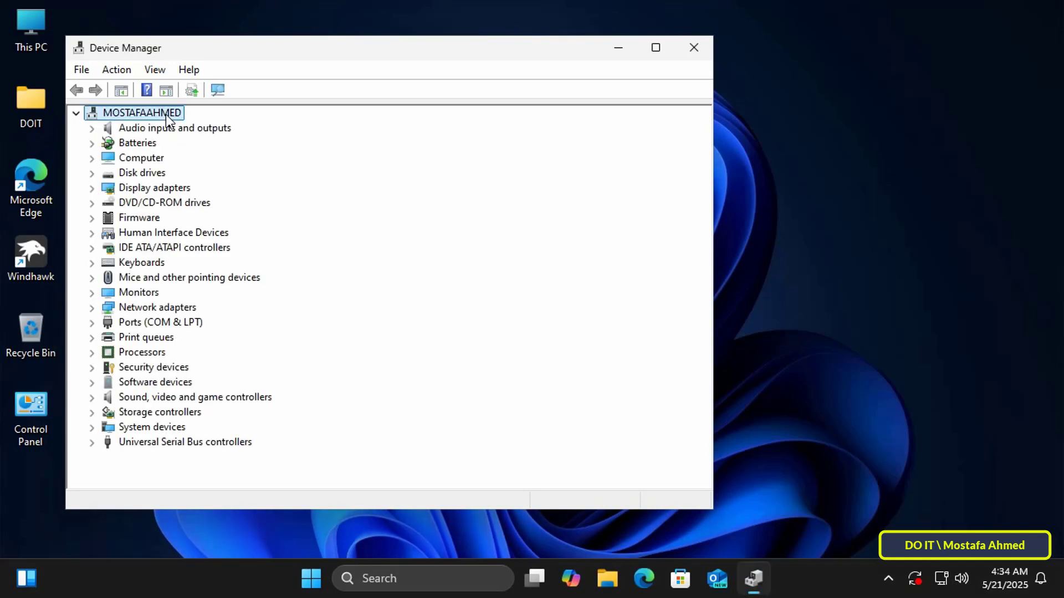
click(123, 71)
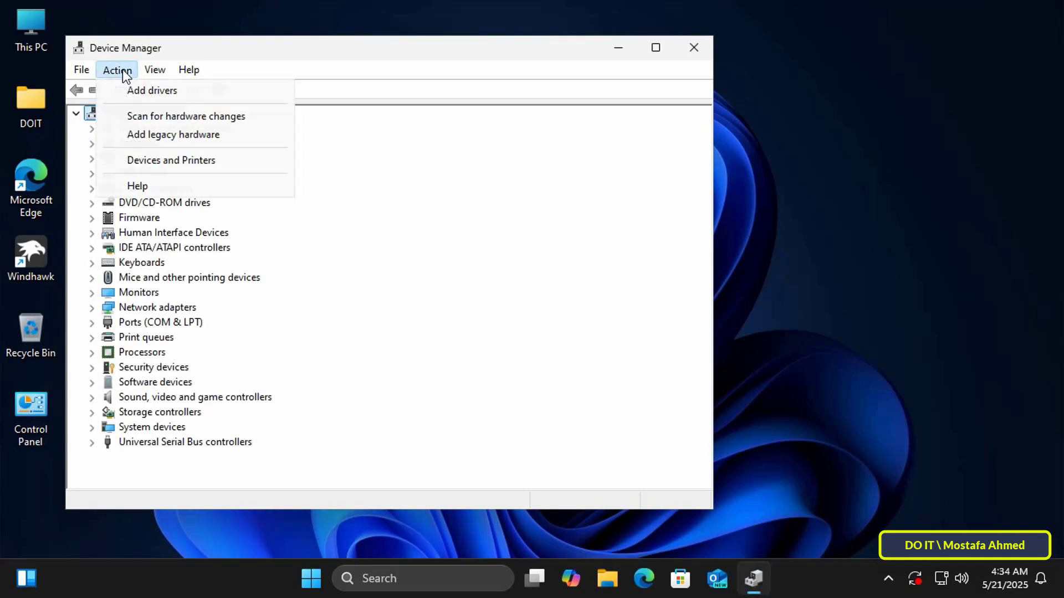
click(141, 138)
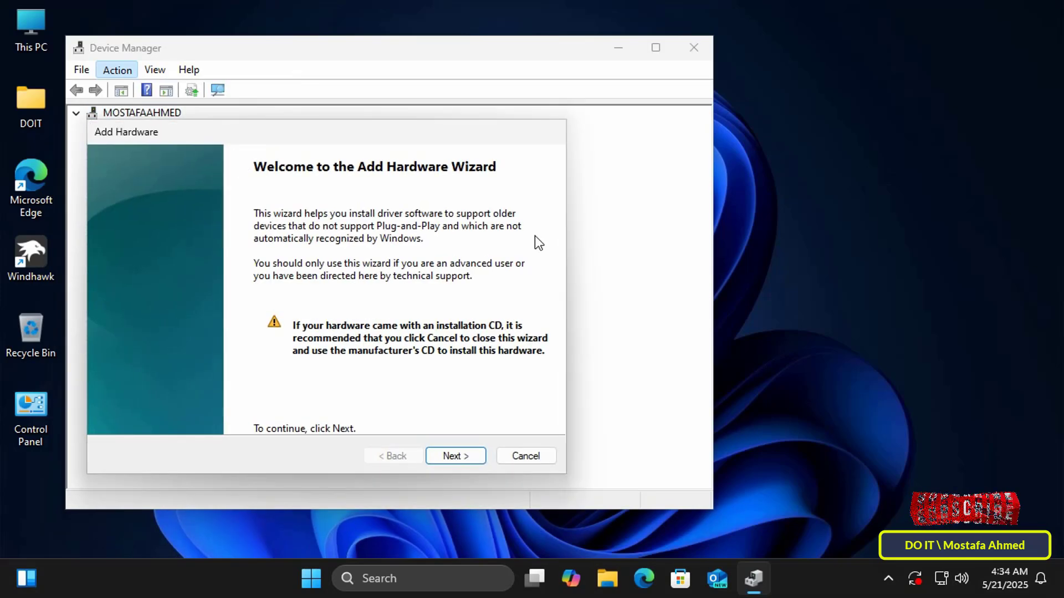
Step: In the Add Hardware wizard, choose manual selection from a list and pick Network adapters
click(469, 458)
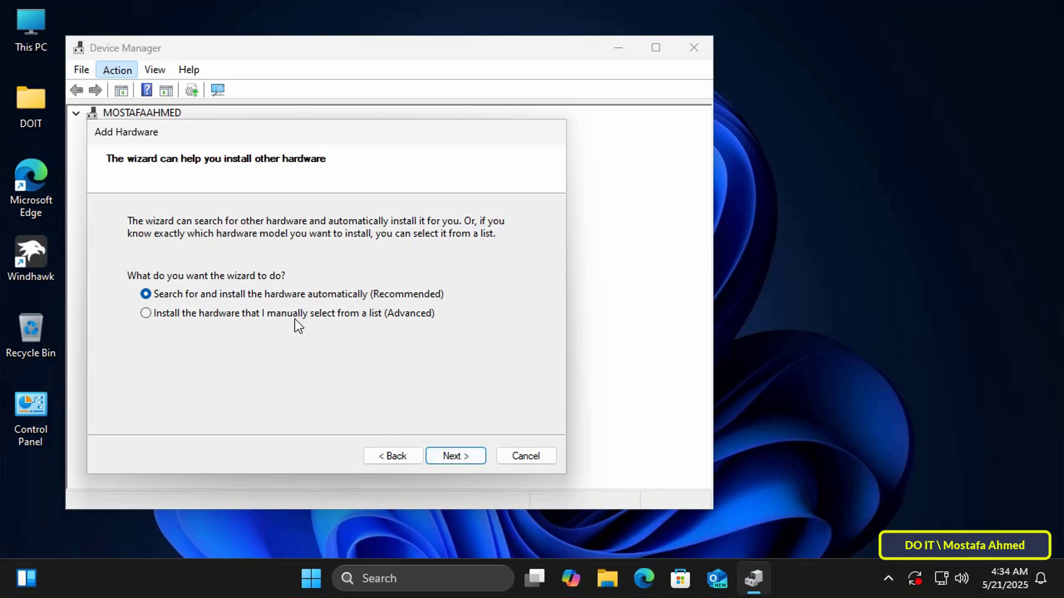
click(276, 312)
click(465, 458)
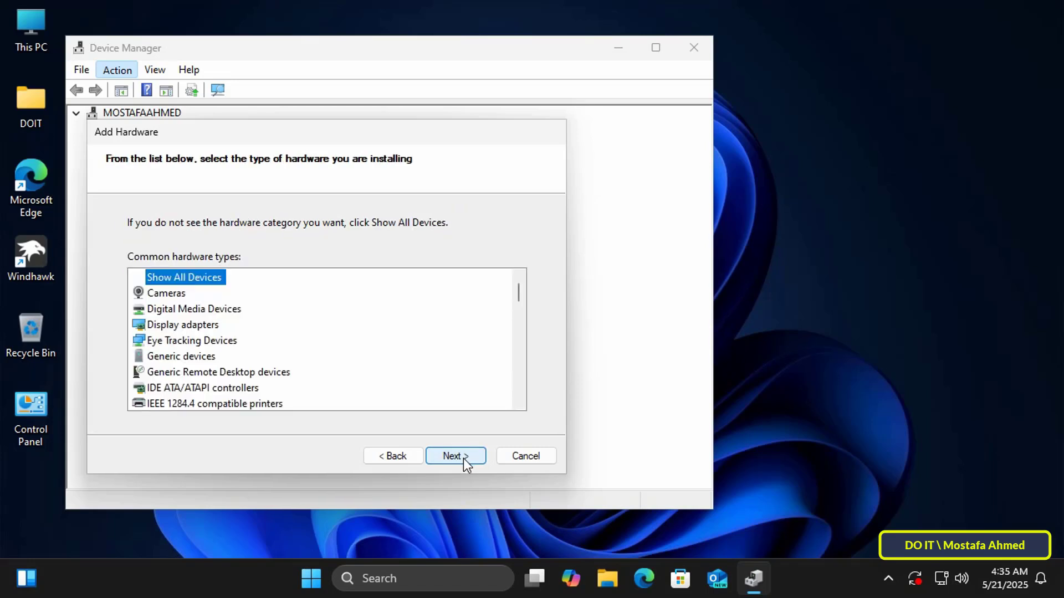
click(518, 403)
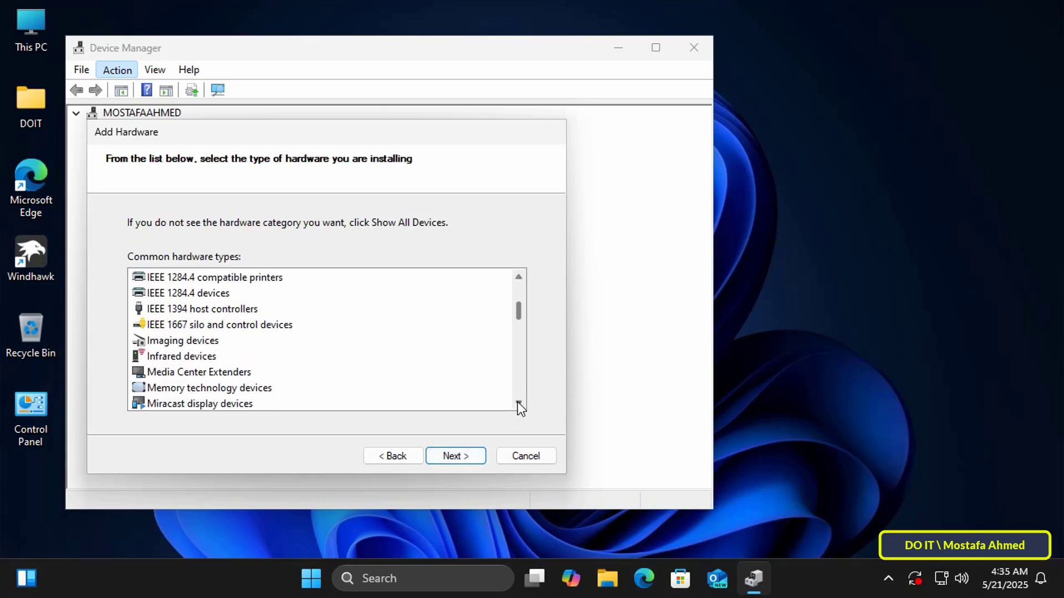
click(517, 404)
click(517, 276)
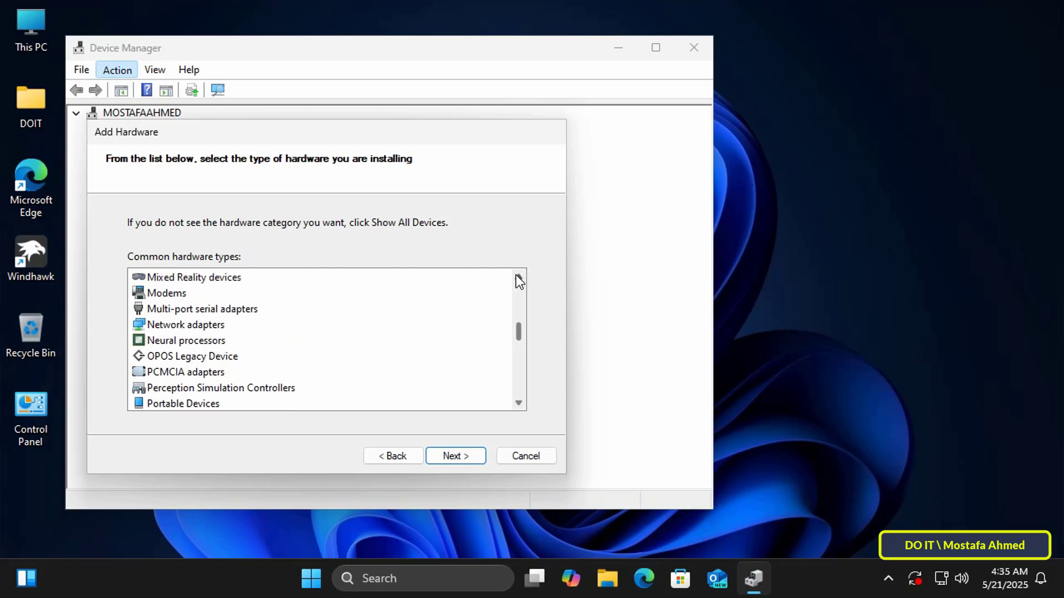
click(186, 325)
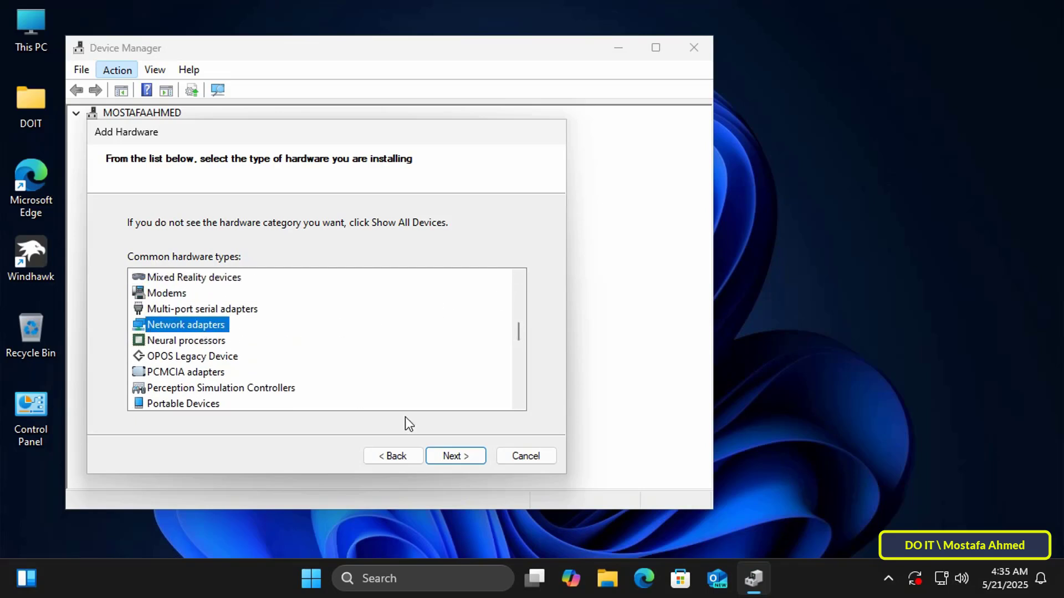
click(464, 456)
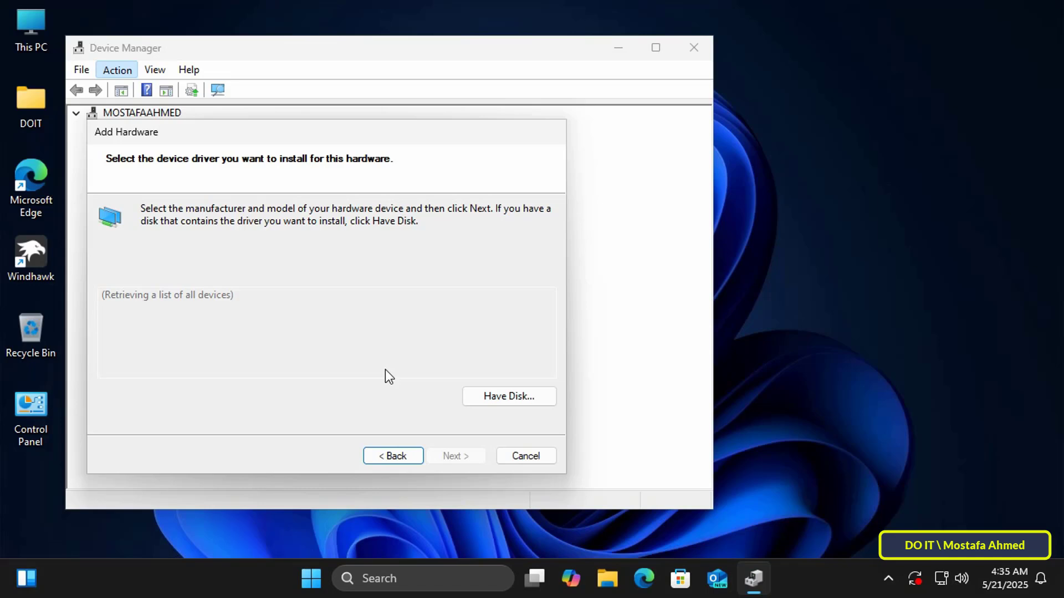
Step: Select Microsoft as manufacturer and the Microsoft KM-TEST Loopback Adapter as the model
drag(257, 318, 253, 364)
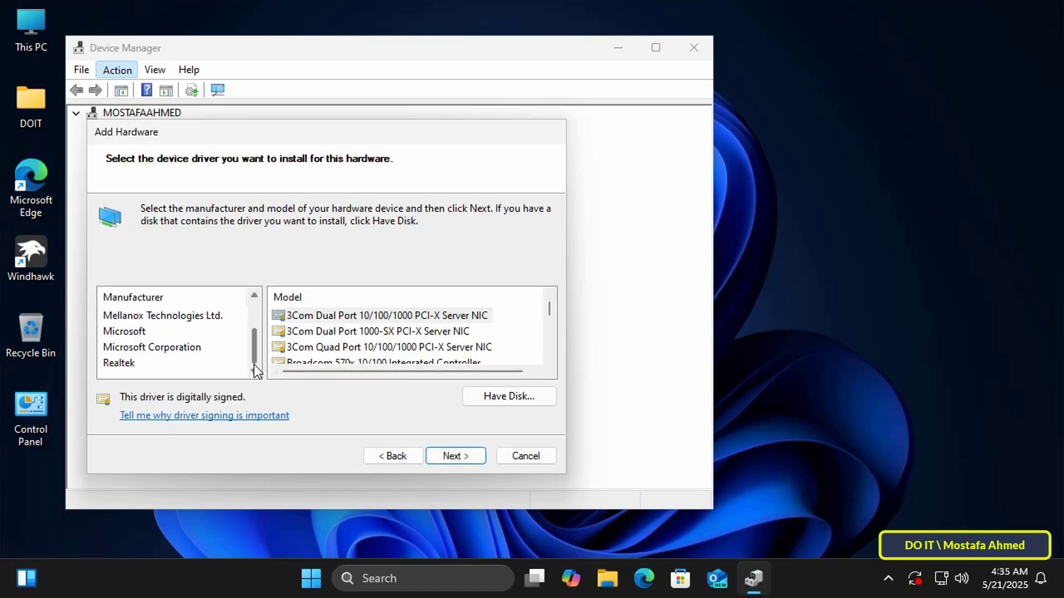
click(124, 331)
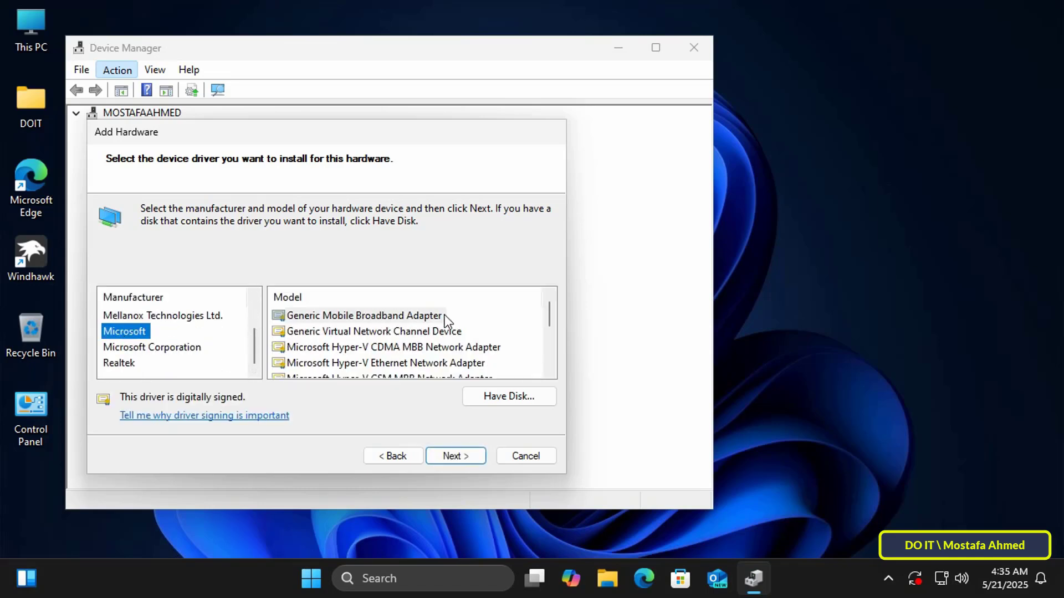
click(430, 314)
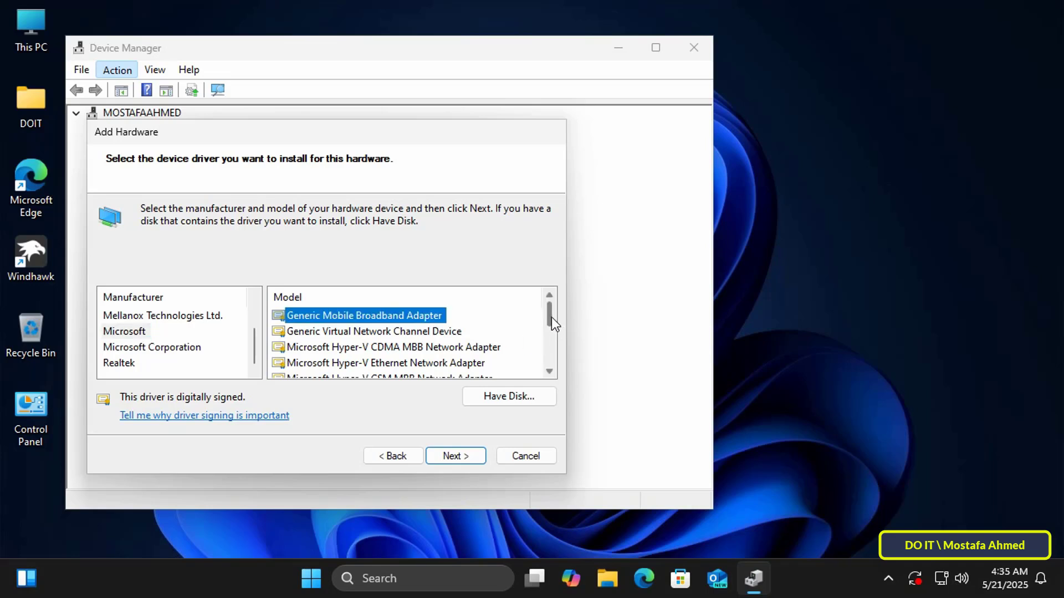
drag(552, 318, 548, 370)
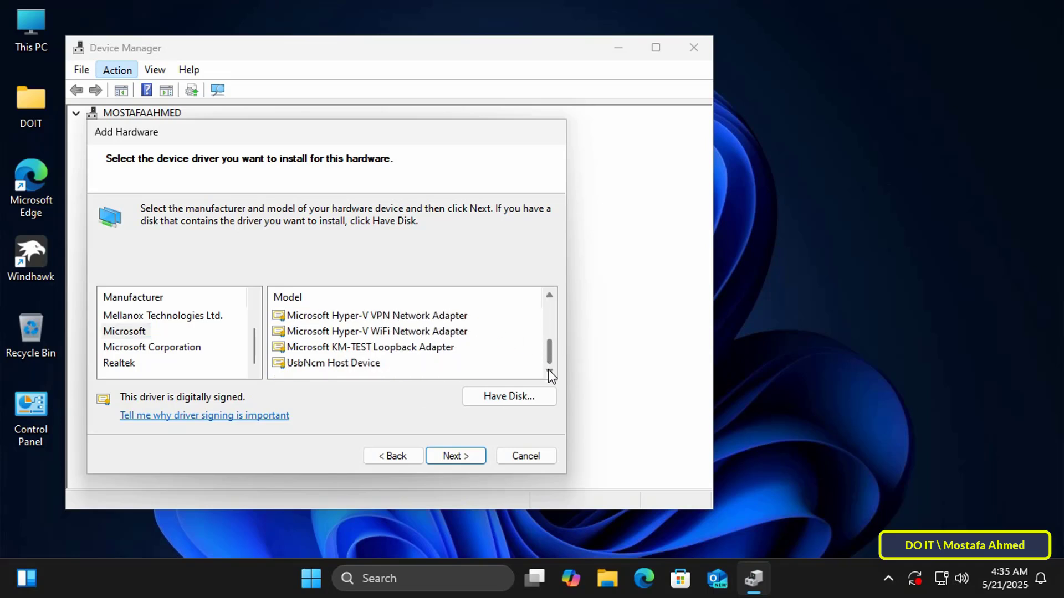
click(408, 349)
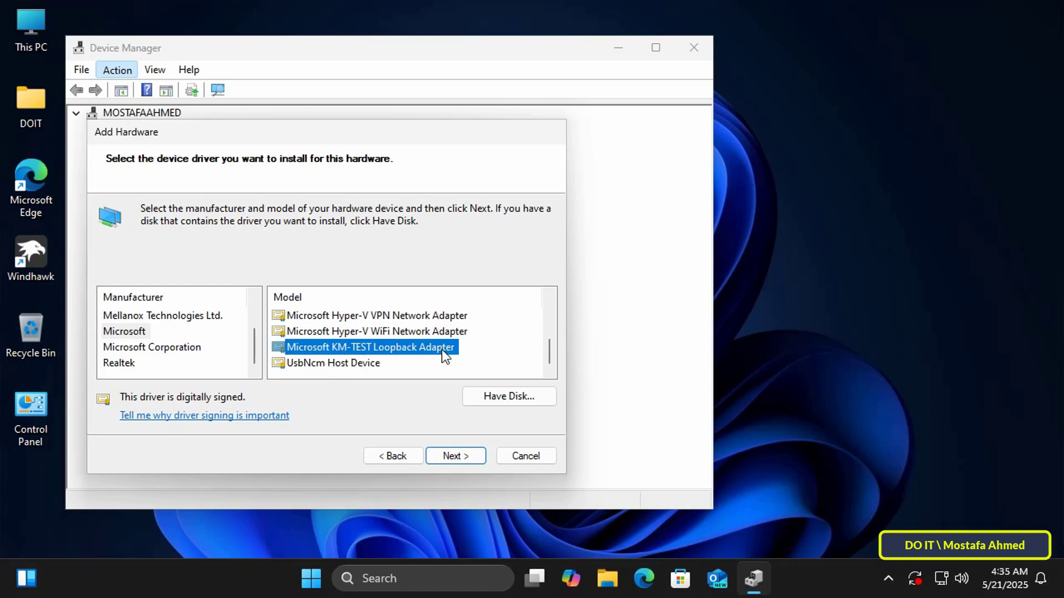
click(470, 456)
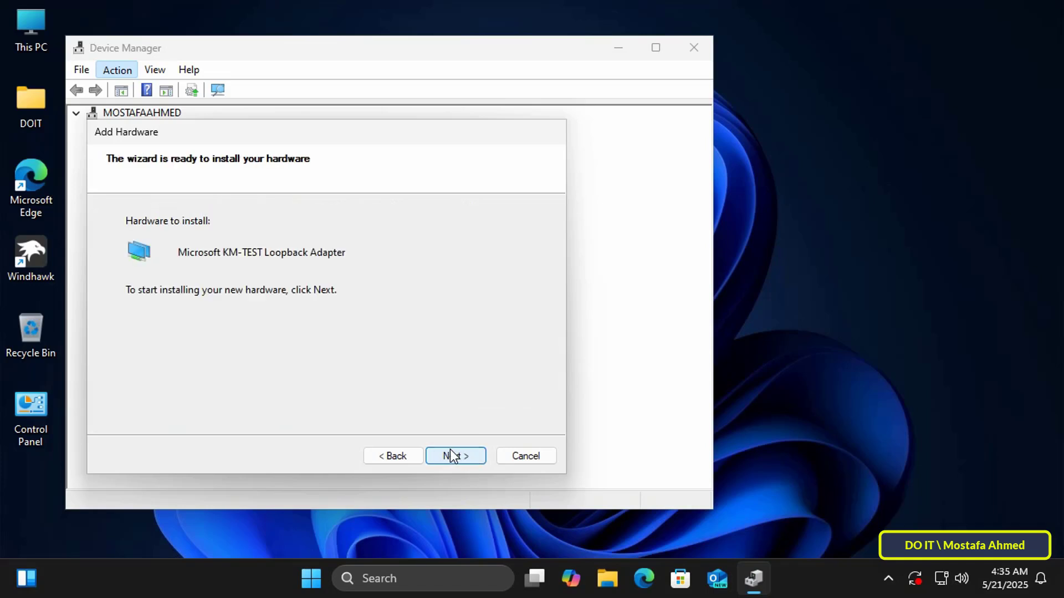
Step: Install the loopback adapter, finish the wizard and close Device Manager
click(450, 451)
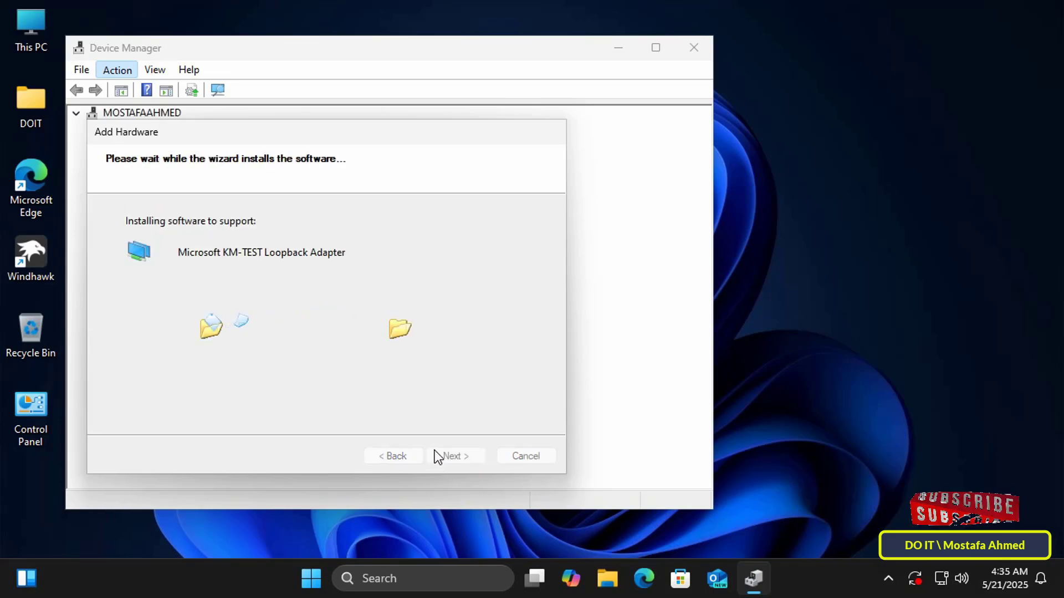
click(471, 454)
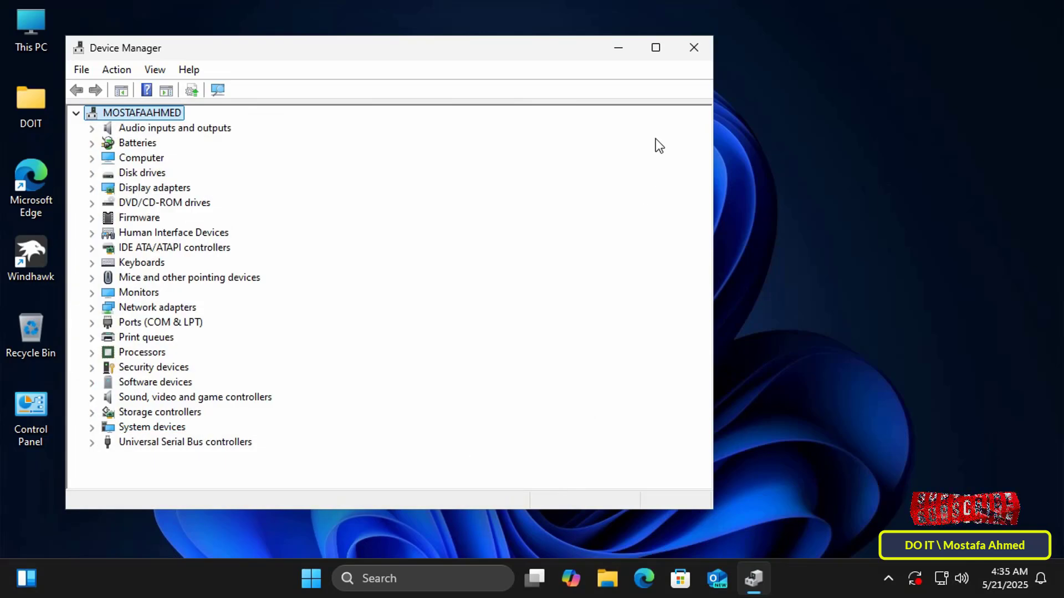
click(693, 49)
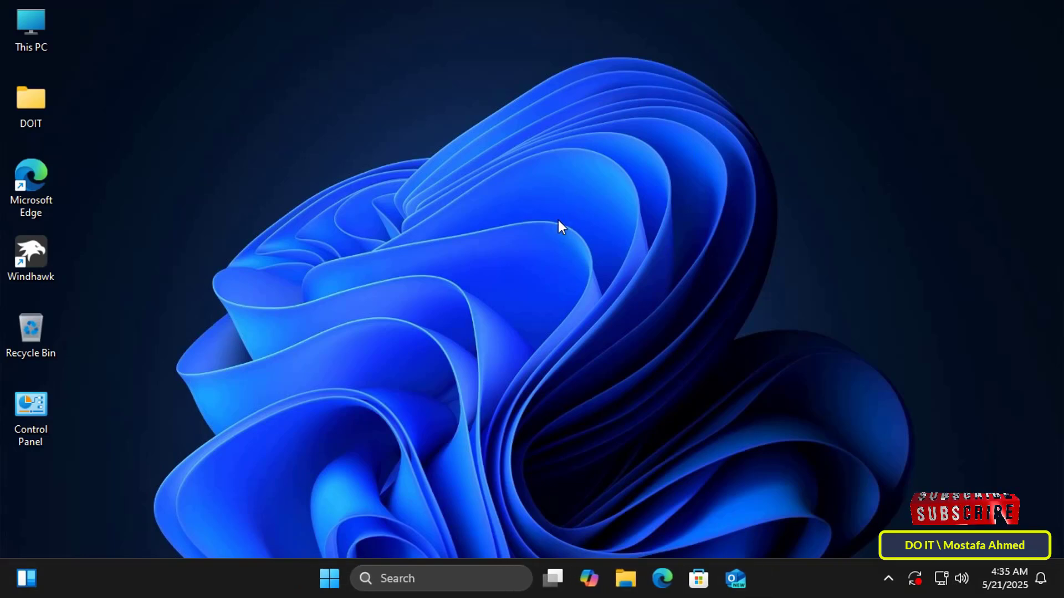
Step: Open the loopback Ethernet connection's properties via Control Panel's Network and Sharing Center
click(36, 420)
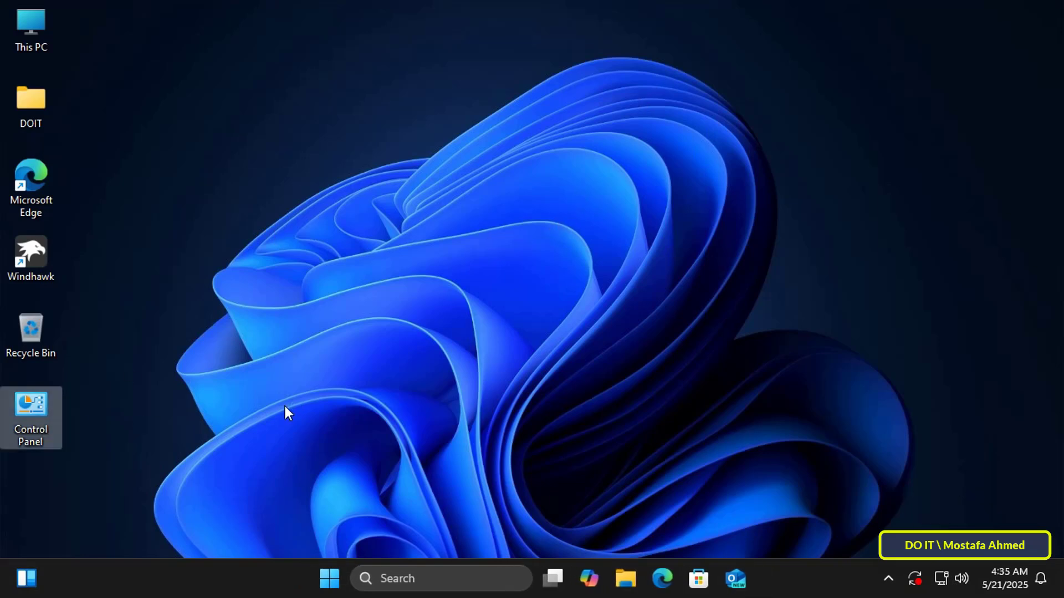
key(Return)
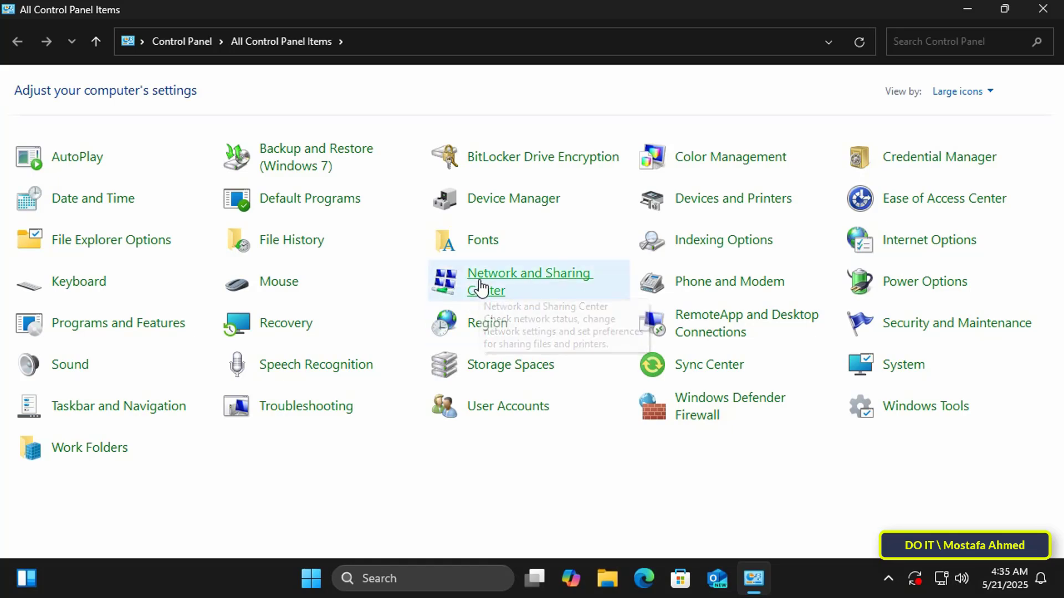
click(480, 288)
click(60, 113)
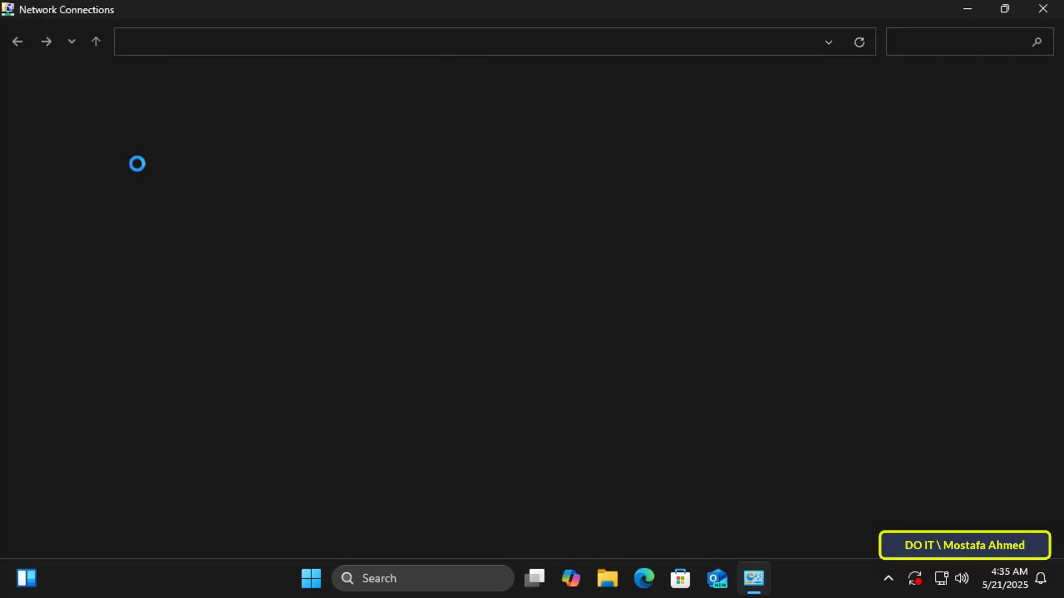
click(71, 123)
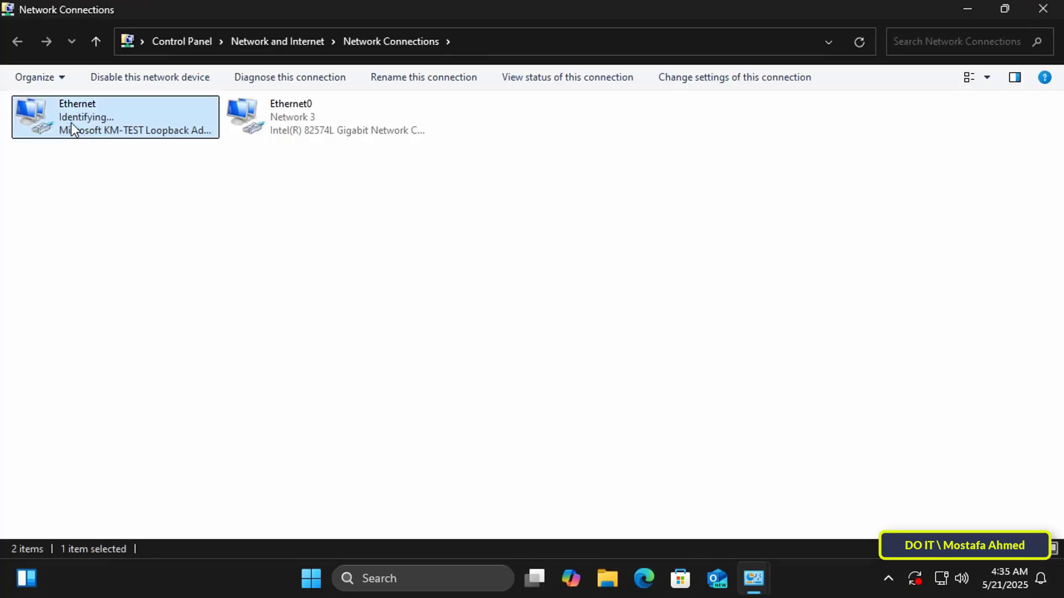
double_click(88, 118)
click(453, 430)
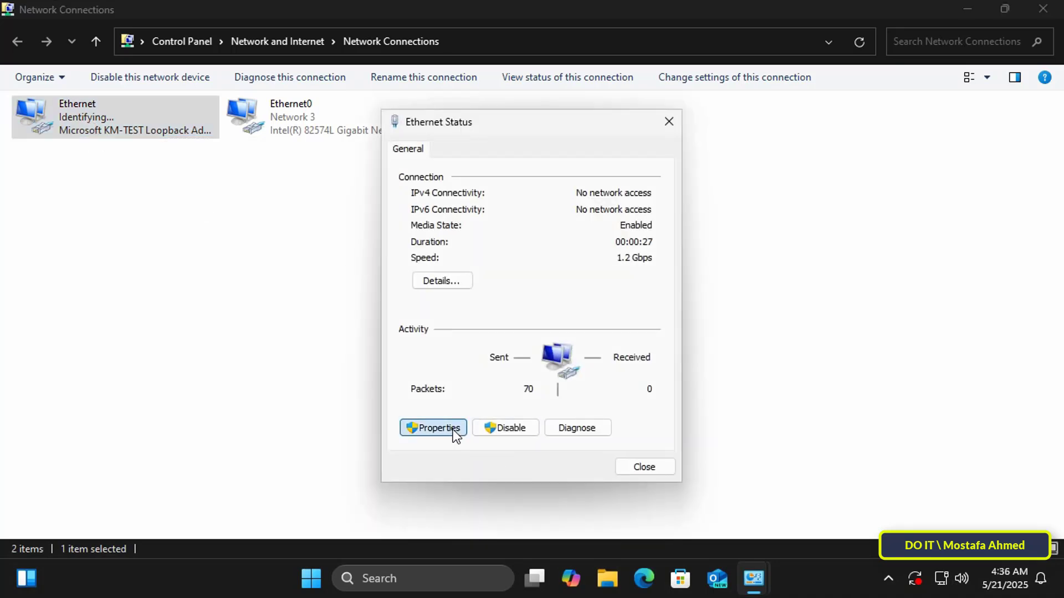
Step: Set IPv4 to static address 192.168.1.181 with subnet mask 255.255.255.0 and apply
double_click(532, 313)
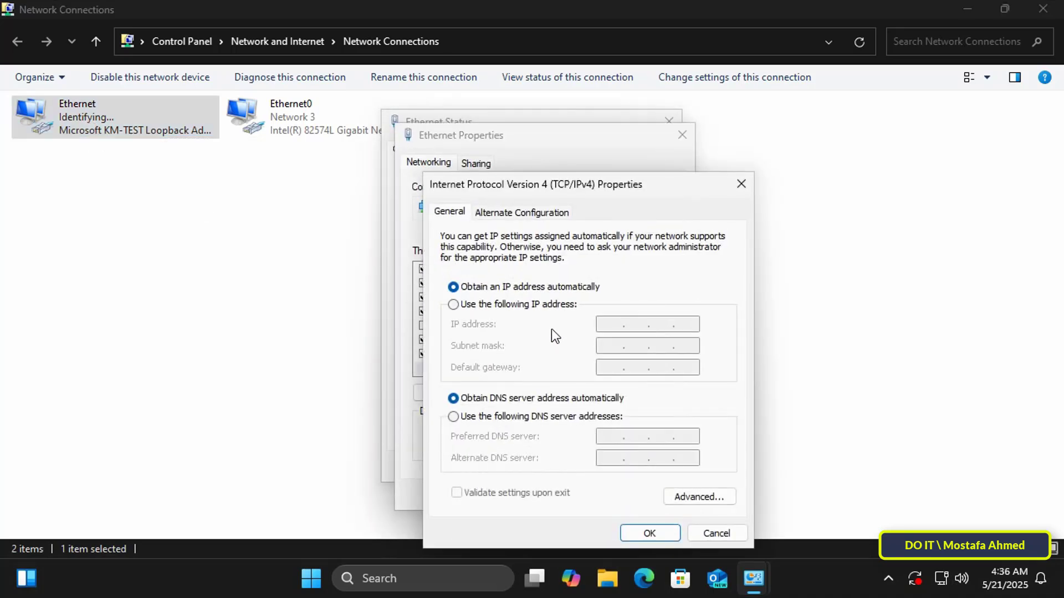
click(565, 304)
click(608, 324)
text(192.168.1.181)
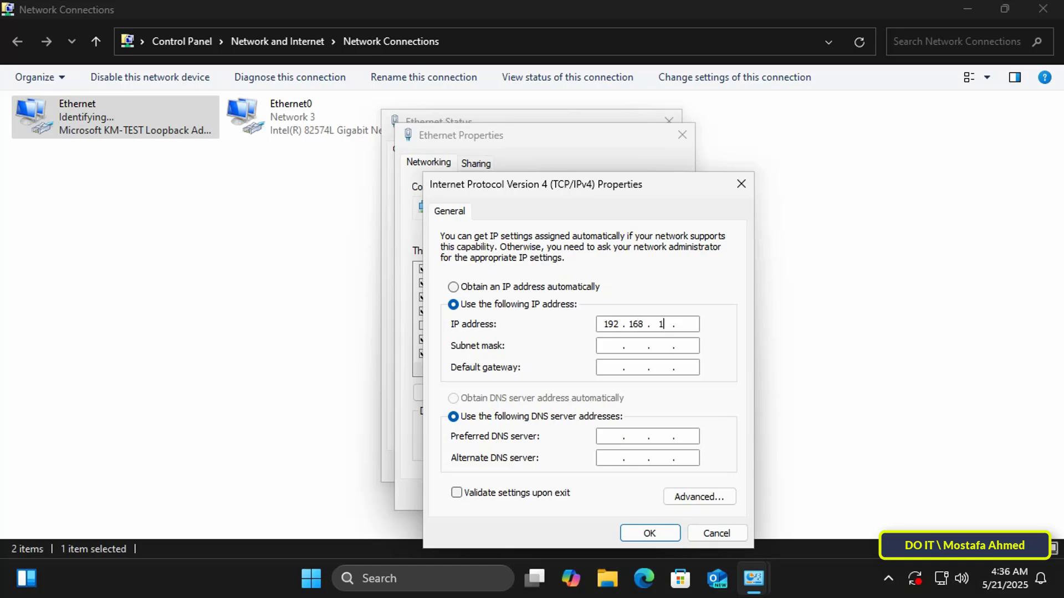
key(Tab)
key(Tab)
click(636, 535)
click(590, 494)
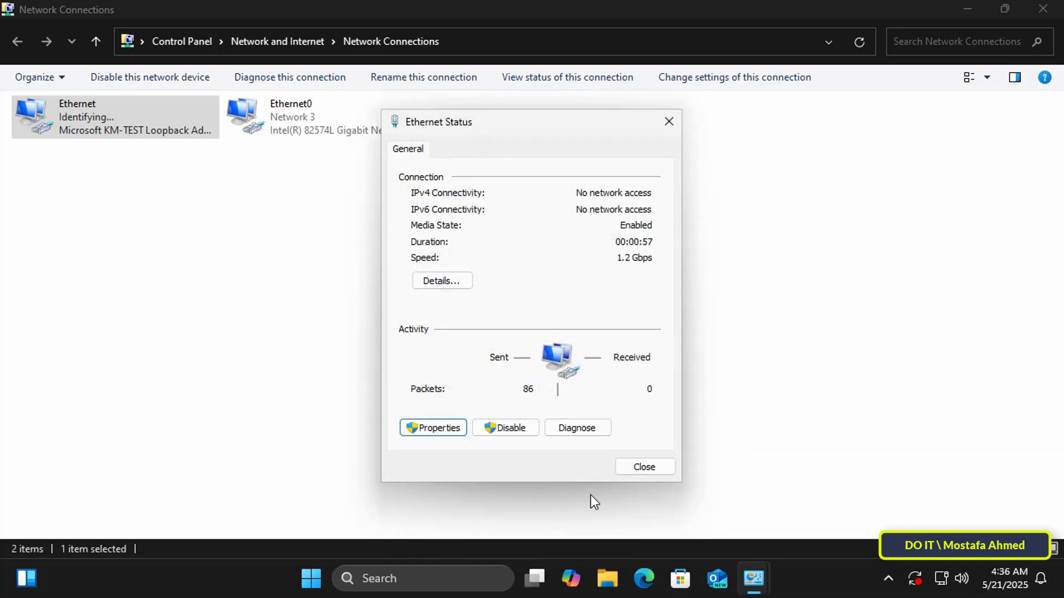
Step: Close Ethernet Status and launch Command Prompt with cmd from the Run box
click(650, 466)
key(super+r)
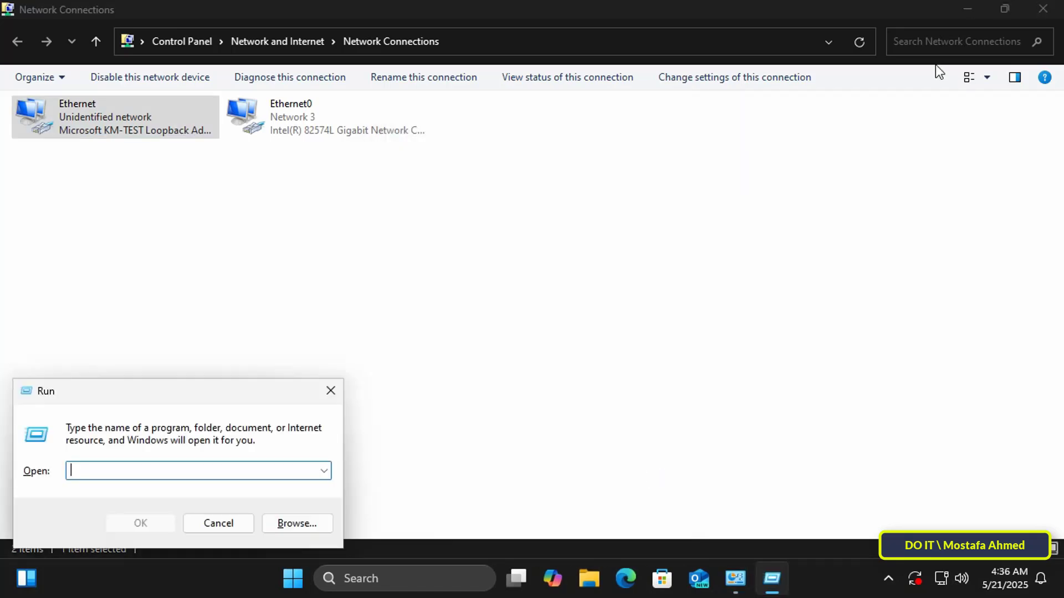
text(cmd)
key(Return)
drag(589, 38, 796, 82)
Step: Run ping 192.168.1.181, confirm four replies with 0% loss, and close the console
click(570, 214)
text(pi)
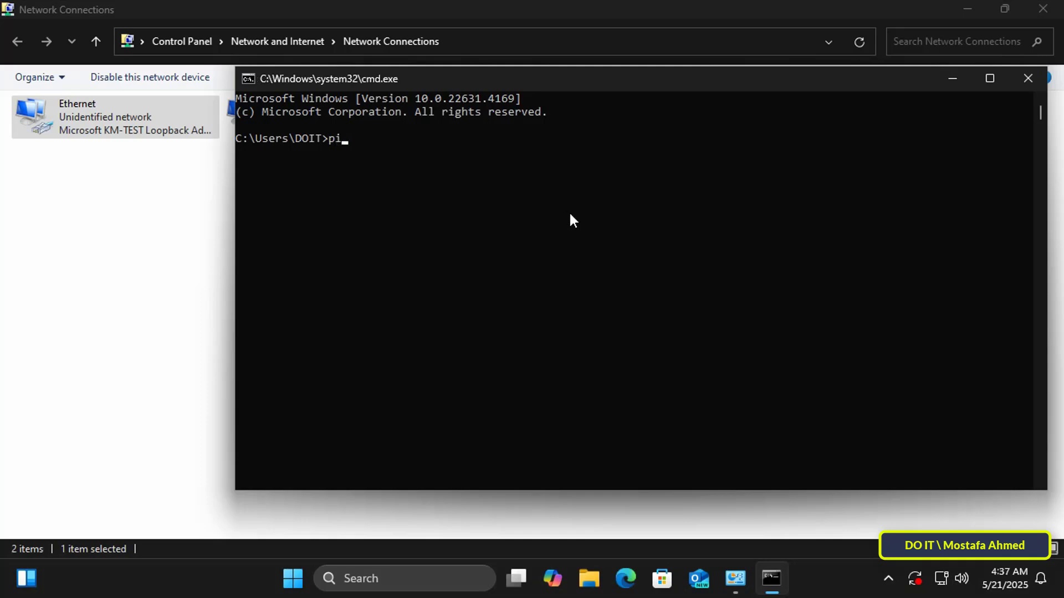
text(ng 192.168.1.181)
key(Return)
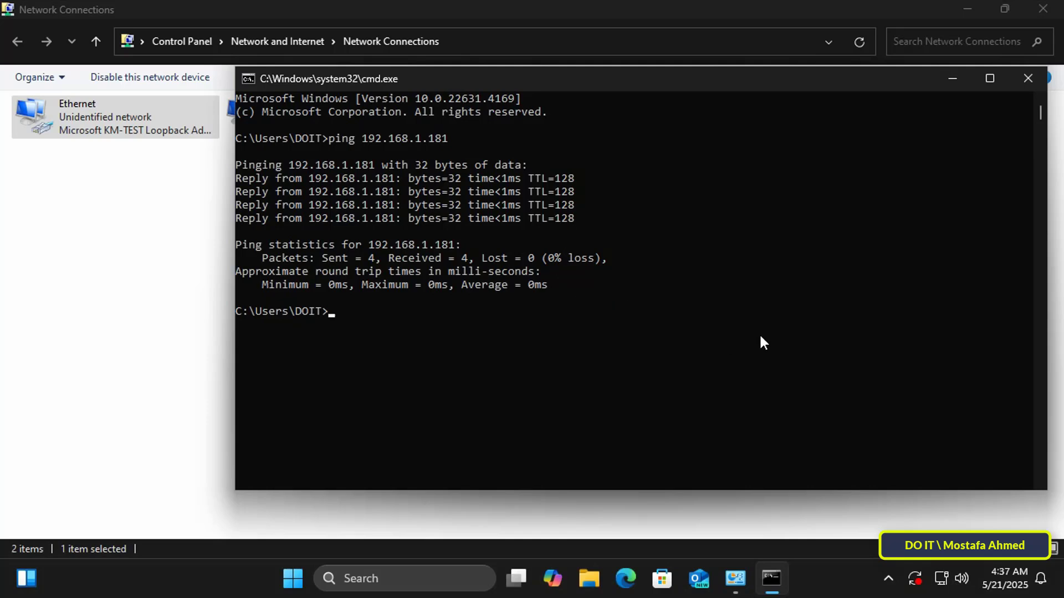
click(1027, 78)
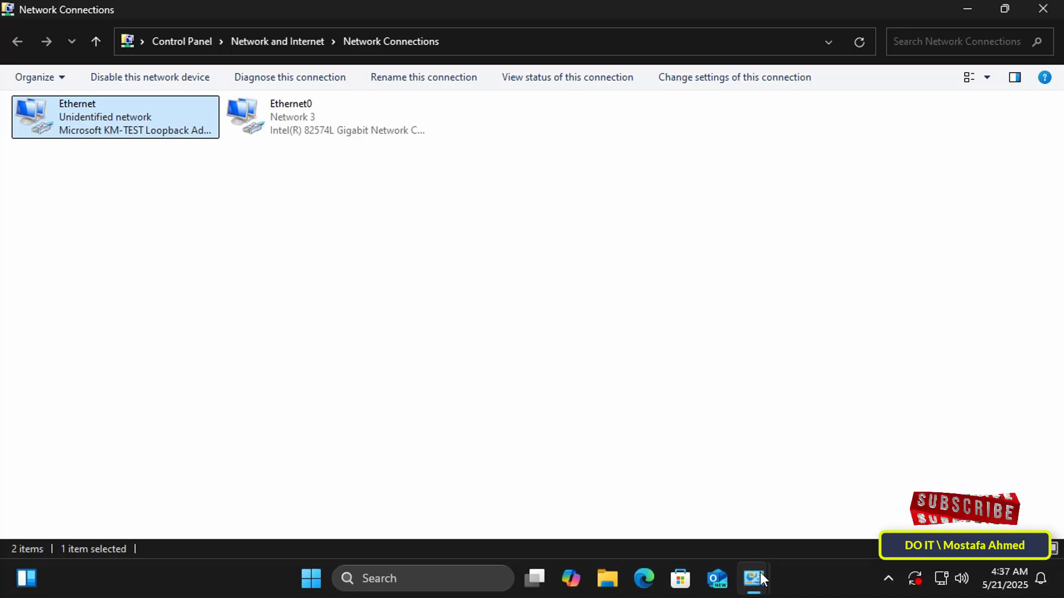
Step: Close the Network Connections and Network and Sharing Center windows
click(1046, 16)
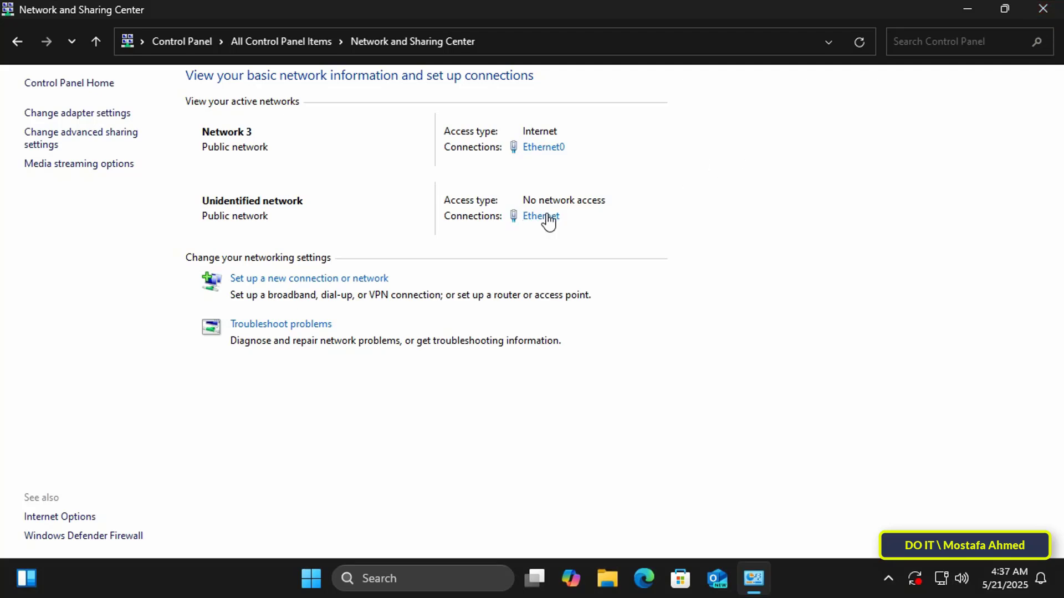
click(1041, 9)
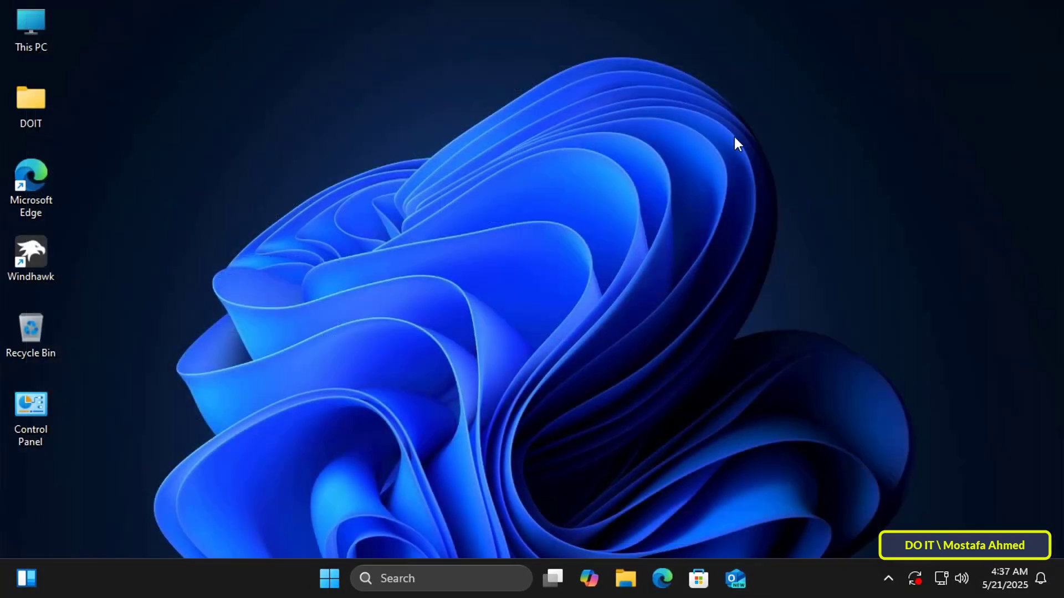